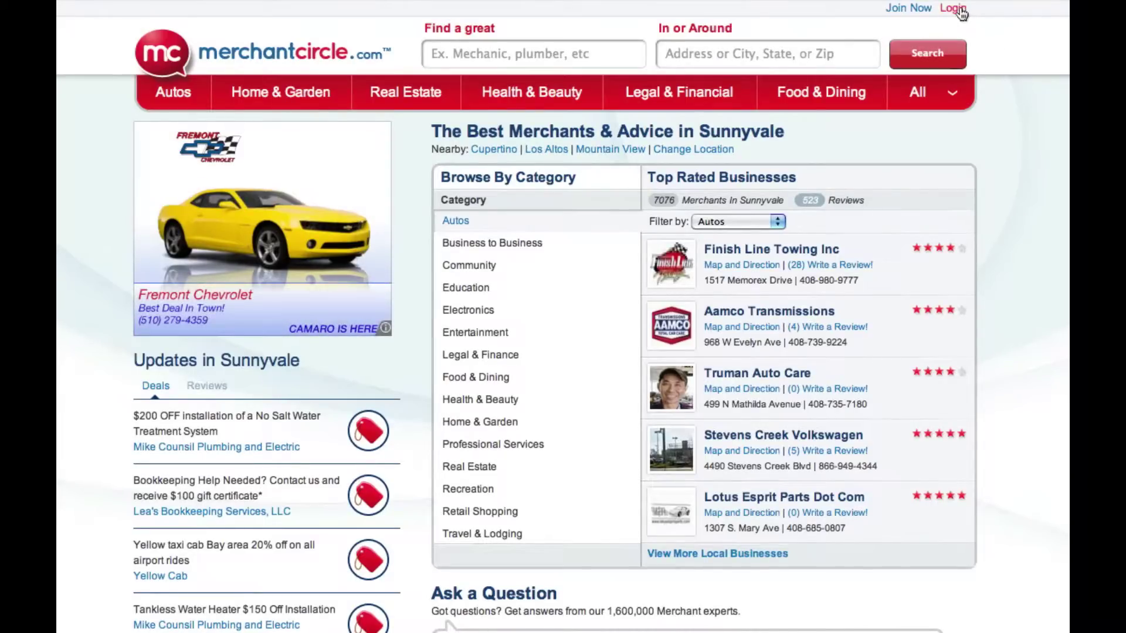
# Log in with the merchant email and password to reach the Griddle House Restaurant dashboard.
pyautogui.click(960, 11)
pyautogui.click(509, 217)
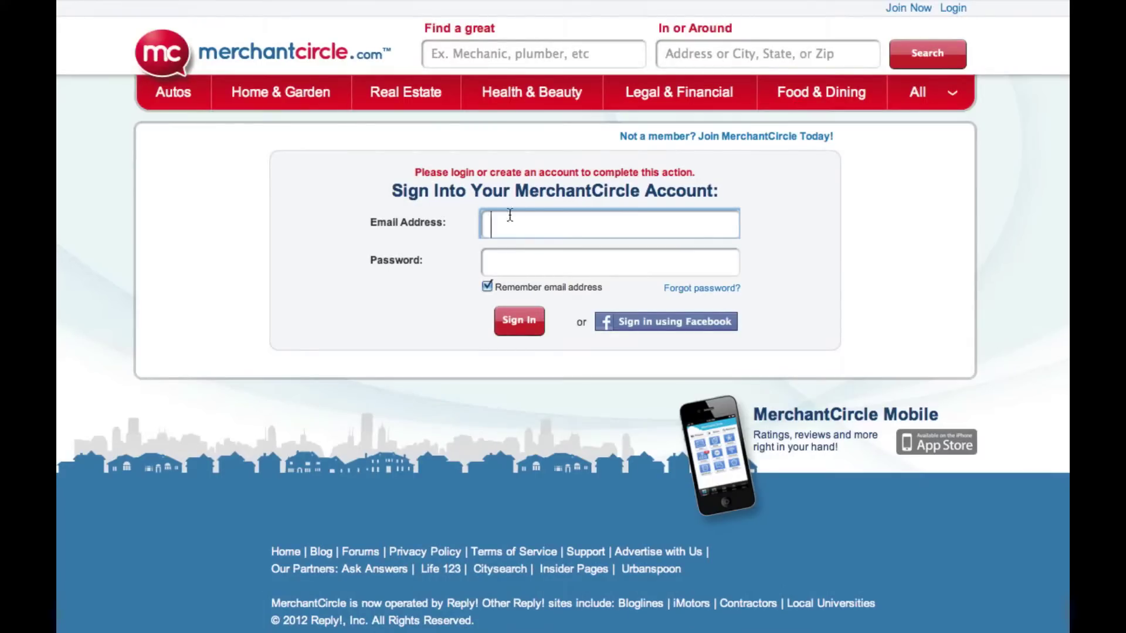
pyautogui.click(508, 261)
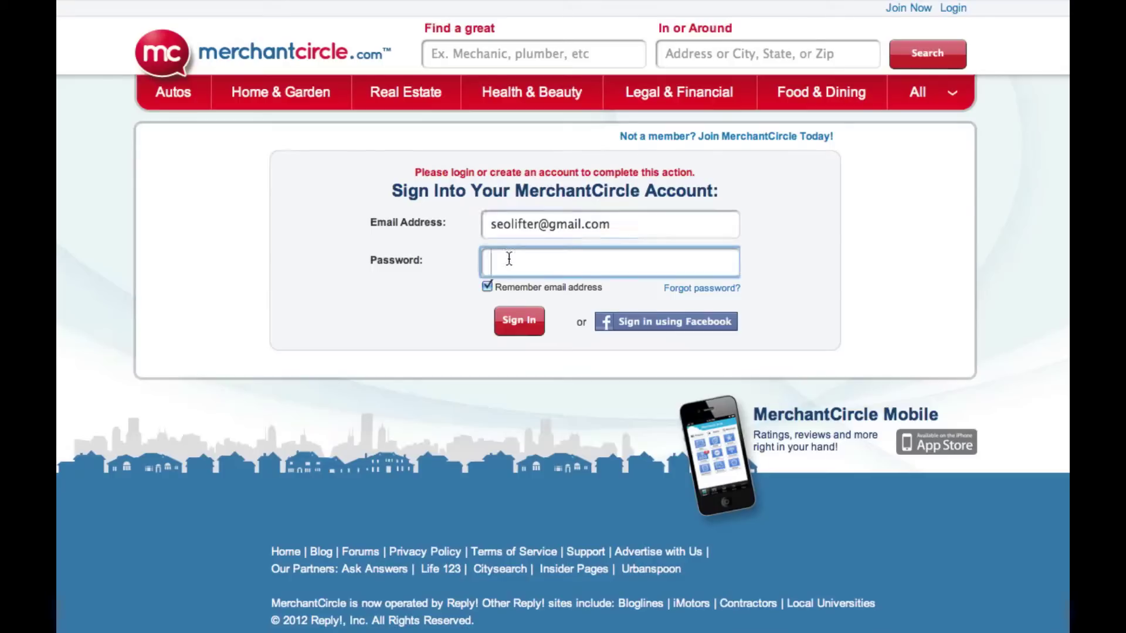
pyautogui.write('************')
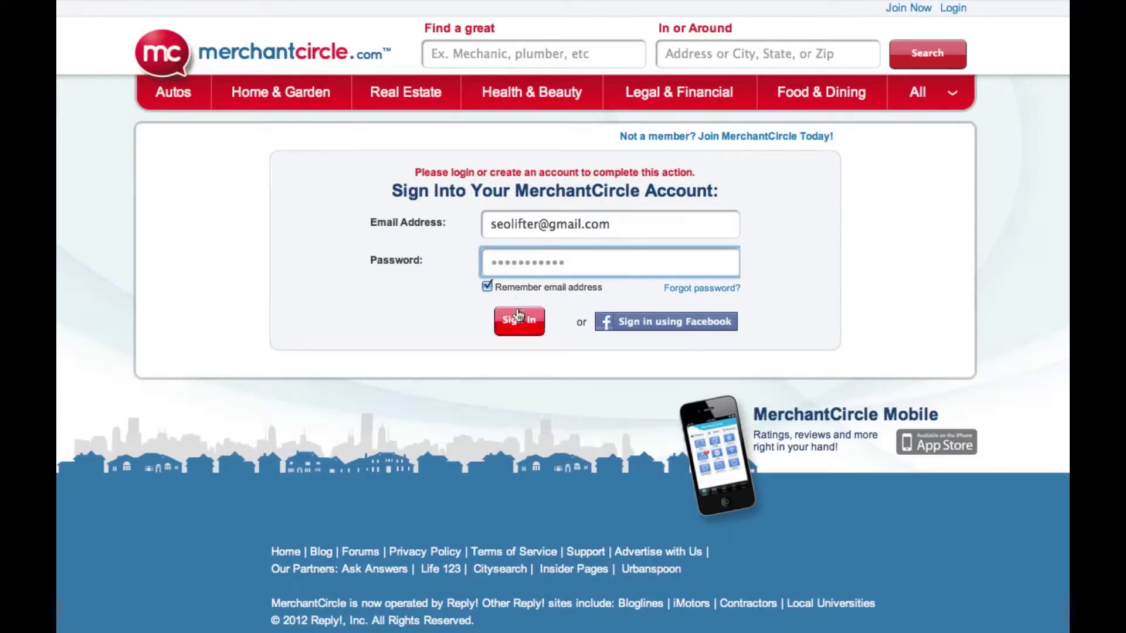
pyautogui.click(517, 322)
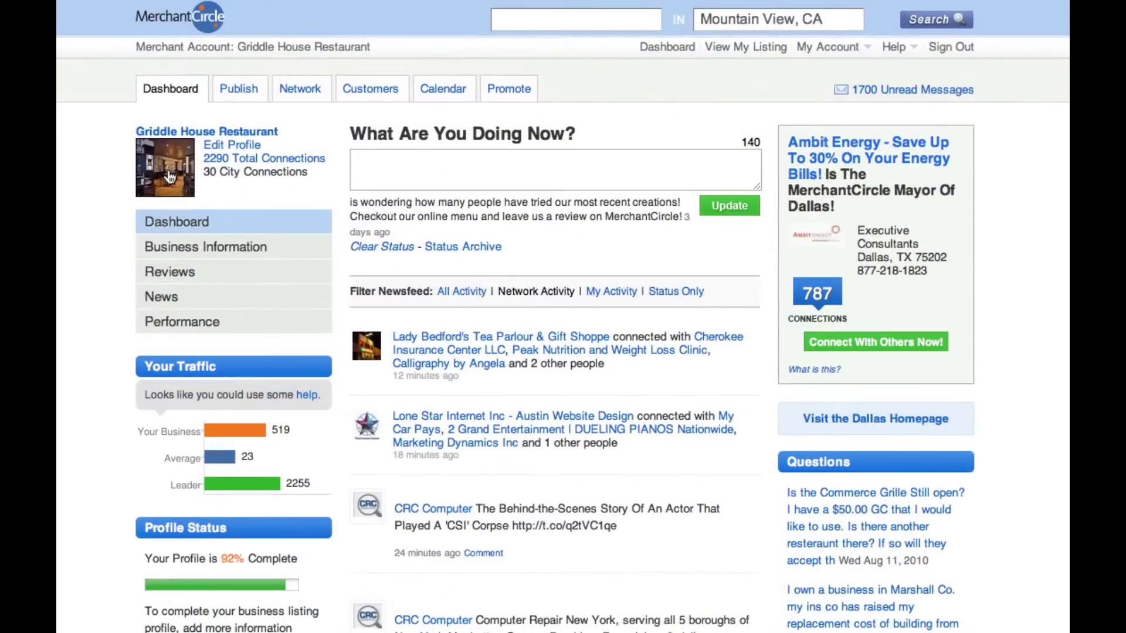
# Switch to the Publish tab to show the empty Create A New Blog Post form.
pyautogui.click(237, 90)
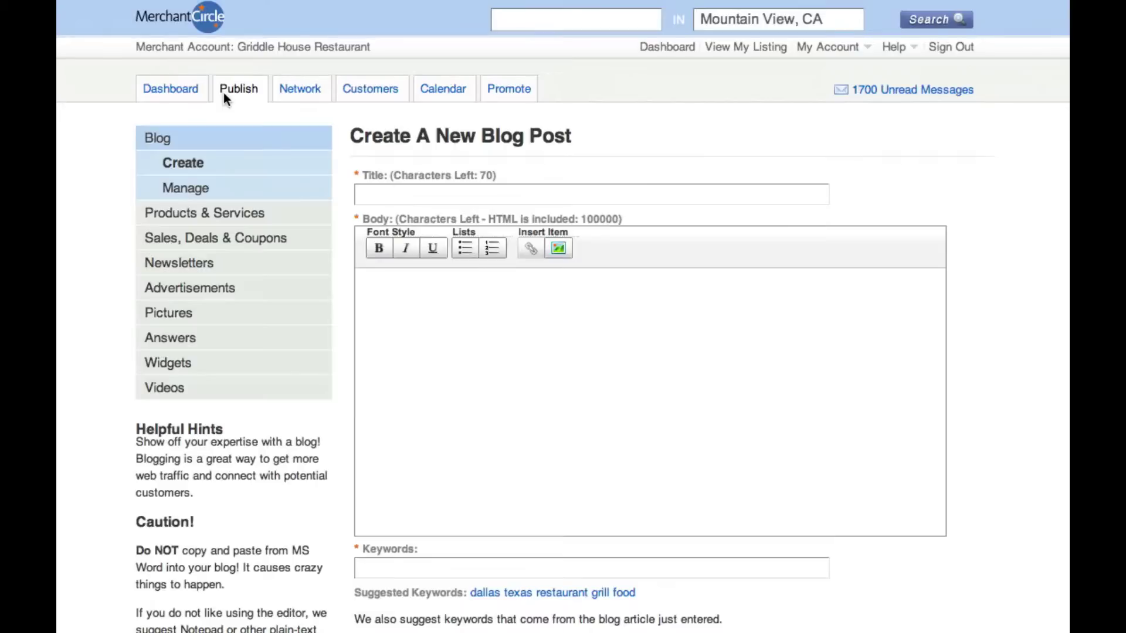
pyautogui.scroll(-1, 101, 156)
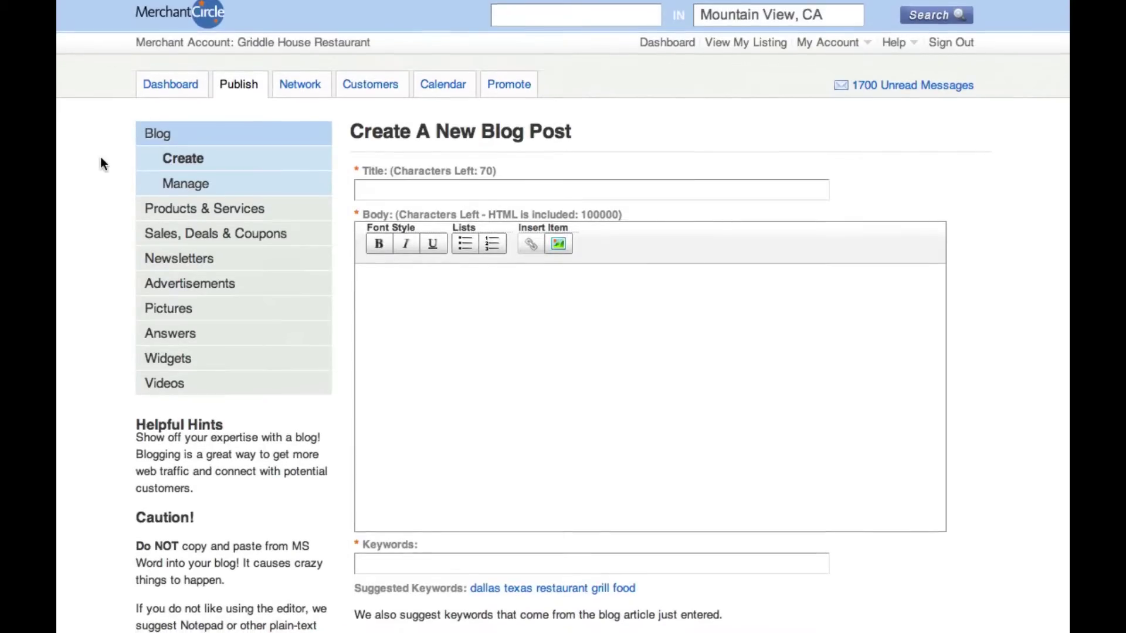
# Open Widgets and select the Local Sponsor badge HTML embed code.
pyautogui.click(144, 360)
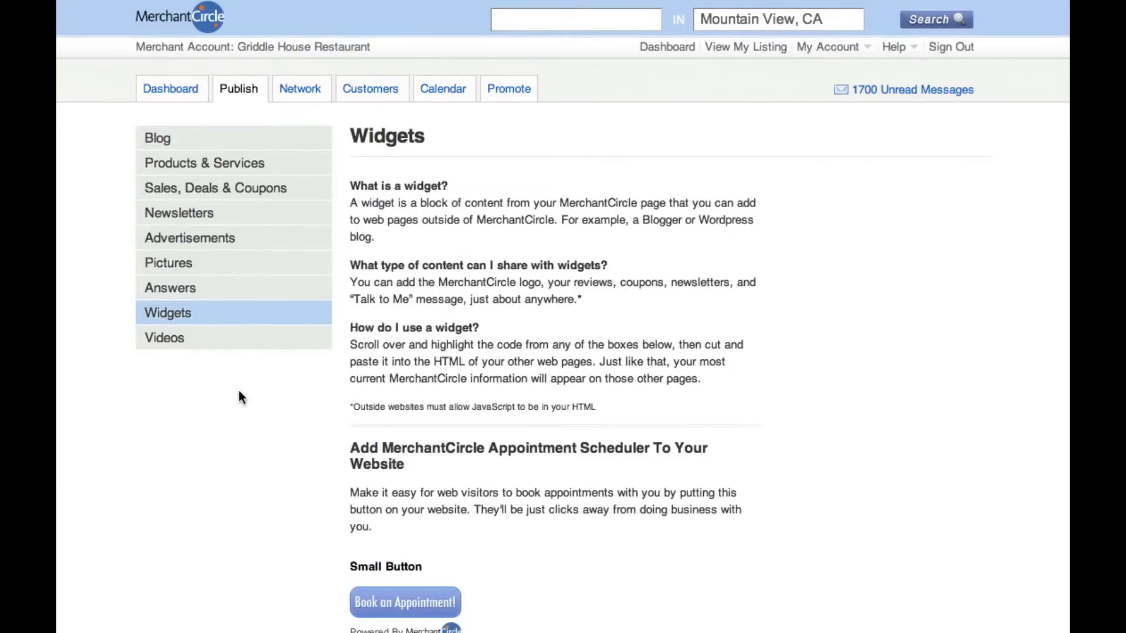
pyautogui.scroll(-5, 239, 392)
pyautogui.scroll(-4, 239, 391)
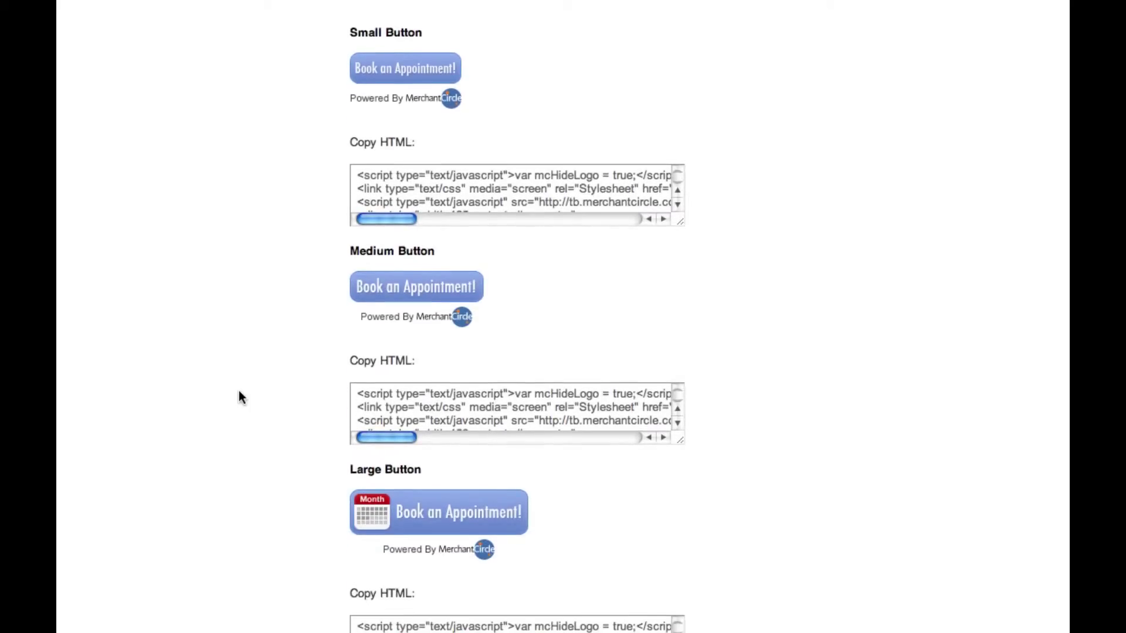
pyautogui.scroll(-4, 238, 392)
pyautogui.scroll(-3, 238, 391)
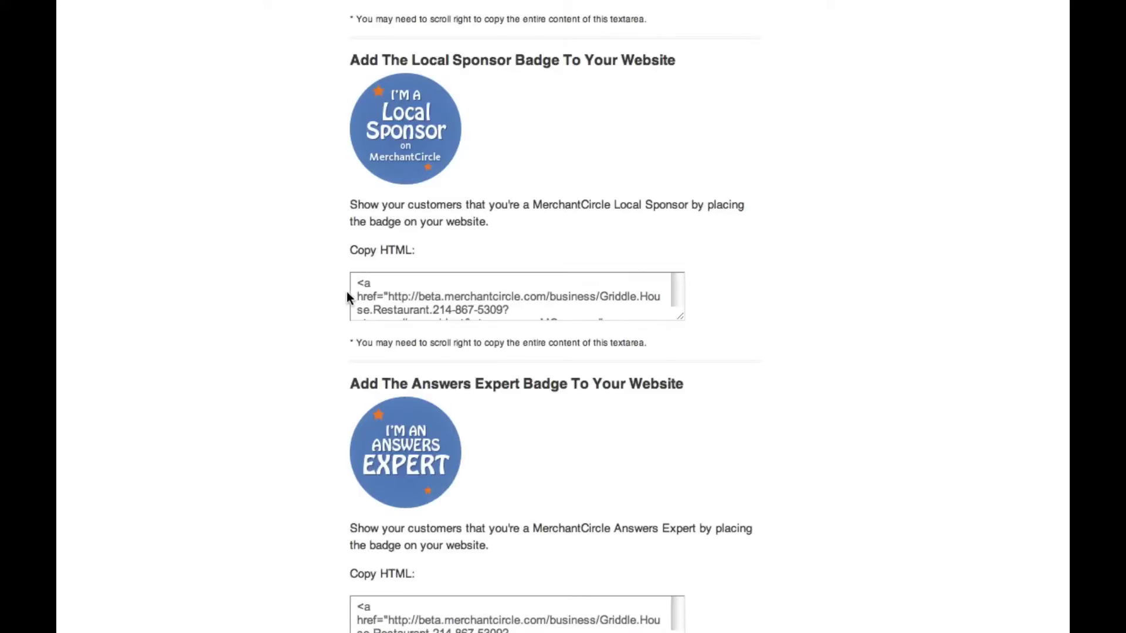
pyautogui.moveTo(357, 281)
pyautogui.mouseDown()
pyautogui.moveTo(404, 313)
pyautogui.moveTo(510, 333)
pyautogui.mouseUp()
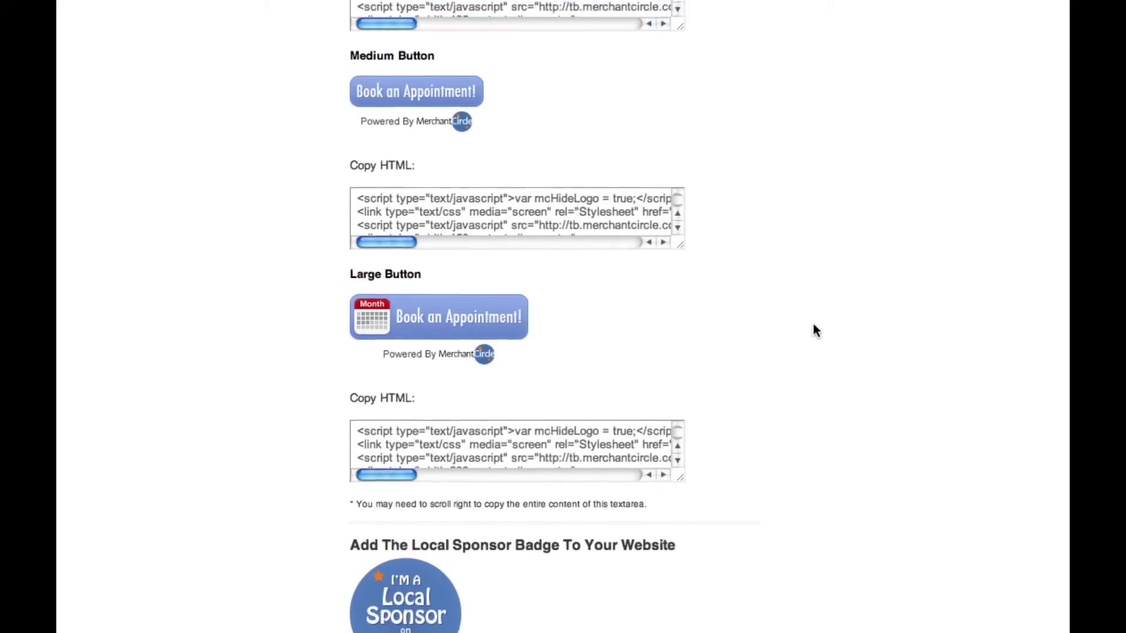
pyautogui.scroll(3, 812, 321)
pyautogui.scroll(3, 811, 322)
pyautogui.scroll(5, 812, 321)
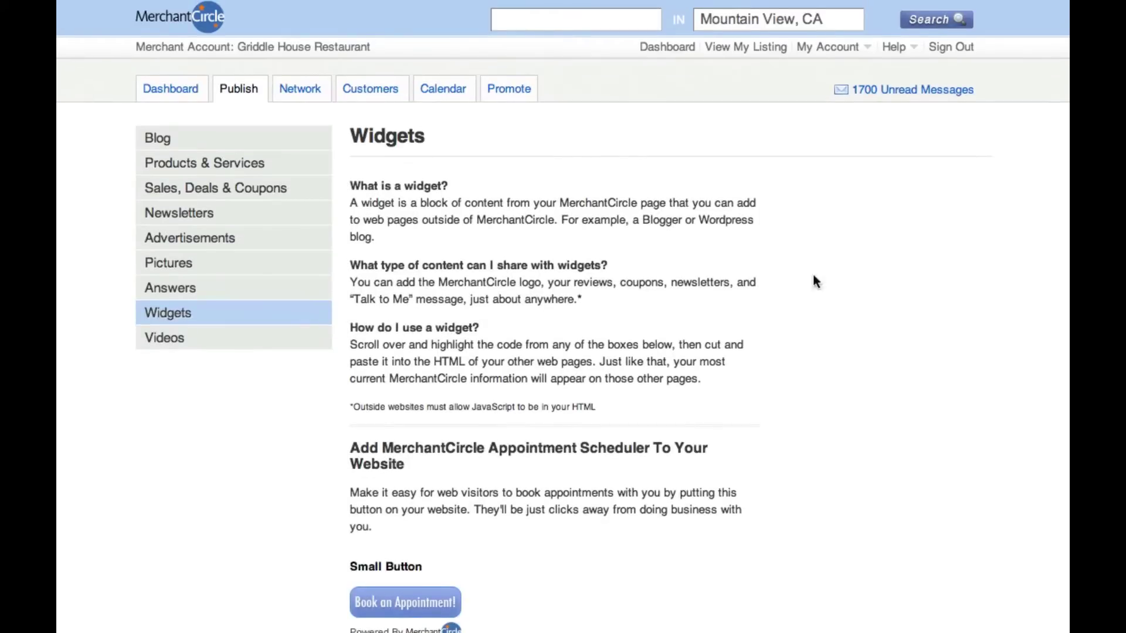